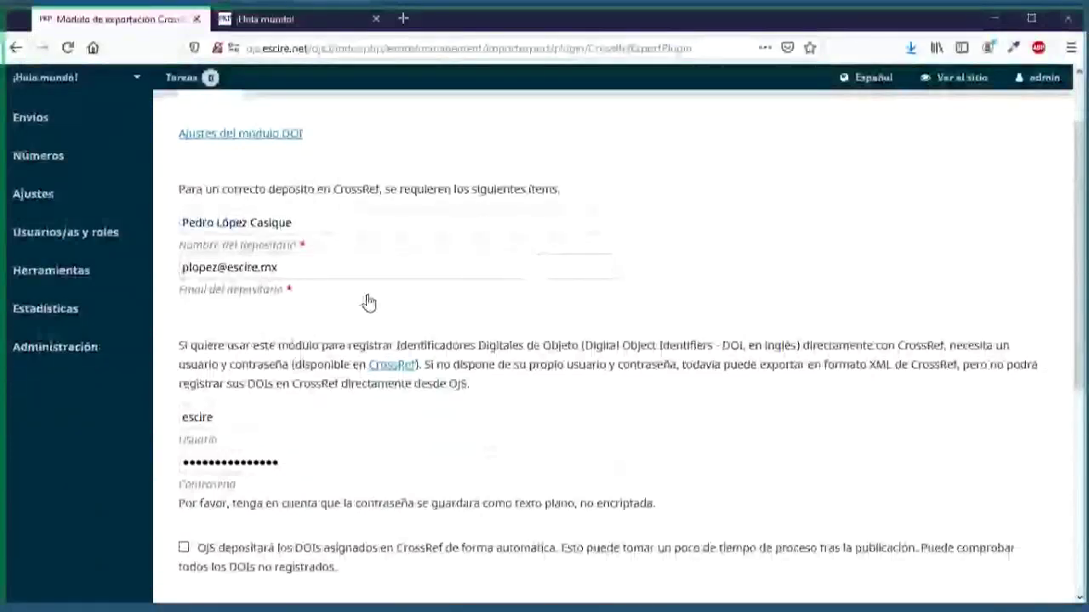
Step: Check the CrossRef depositor name field and reopen the CrossRef XML export module from the import/export tools
{"action": "scroll", "coordinate": [368, 303], "scroll_direction": "down", "scroll_amount": 2}
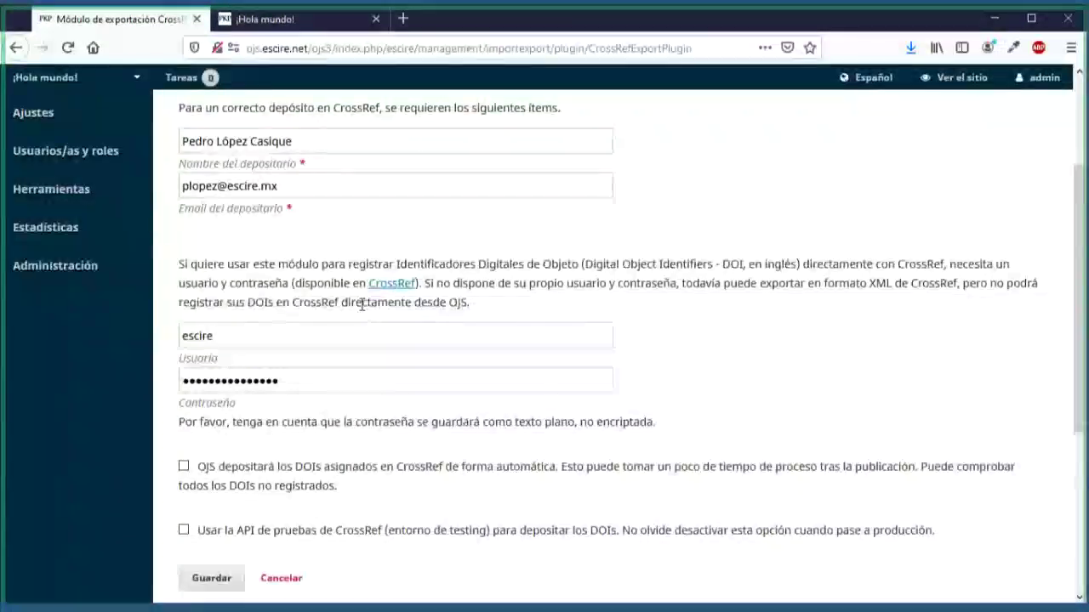
{"action": "left_click_drag", "start_coordinate": [294, 142], "coordinate": [176, 147]}
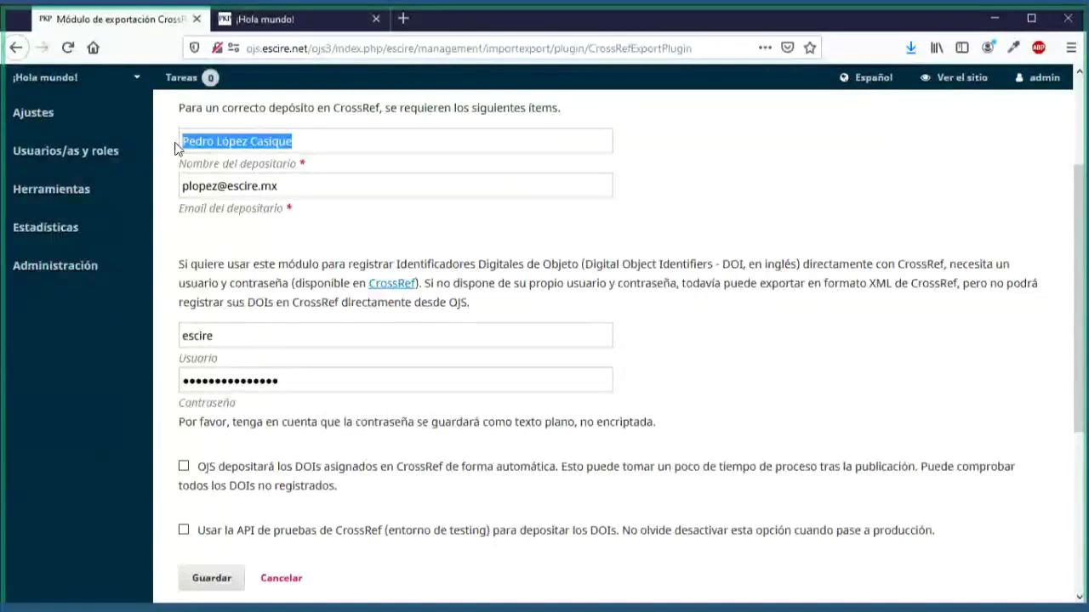
{"action": "key", "text": "Return"}
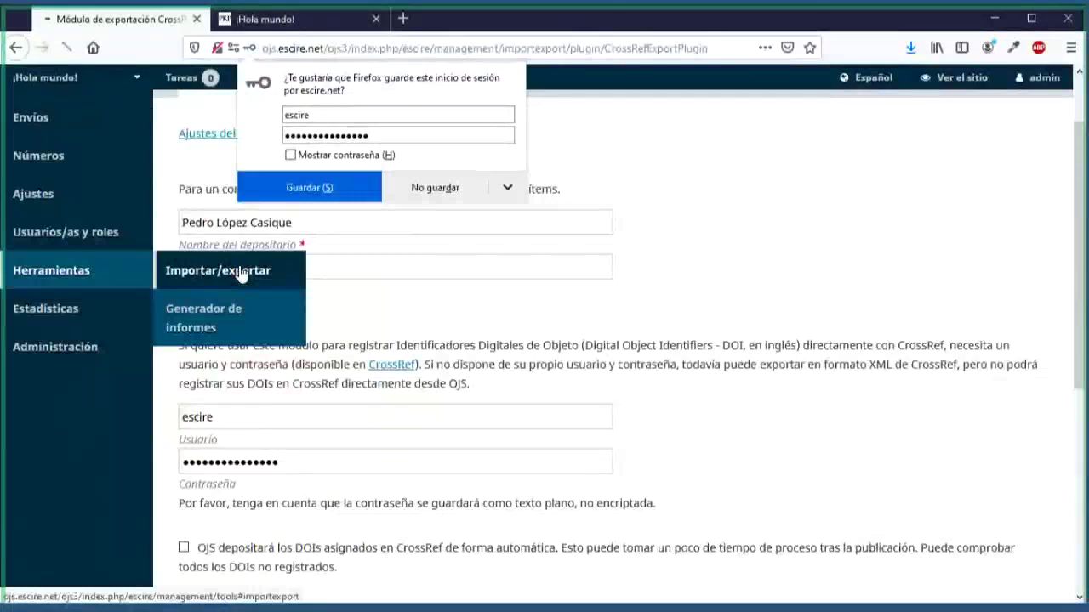
{"action": "left_click", "coordinate": [242, 273]}
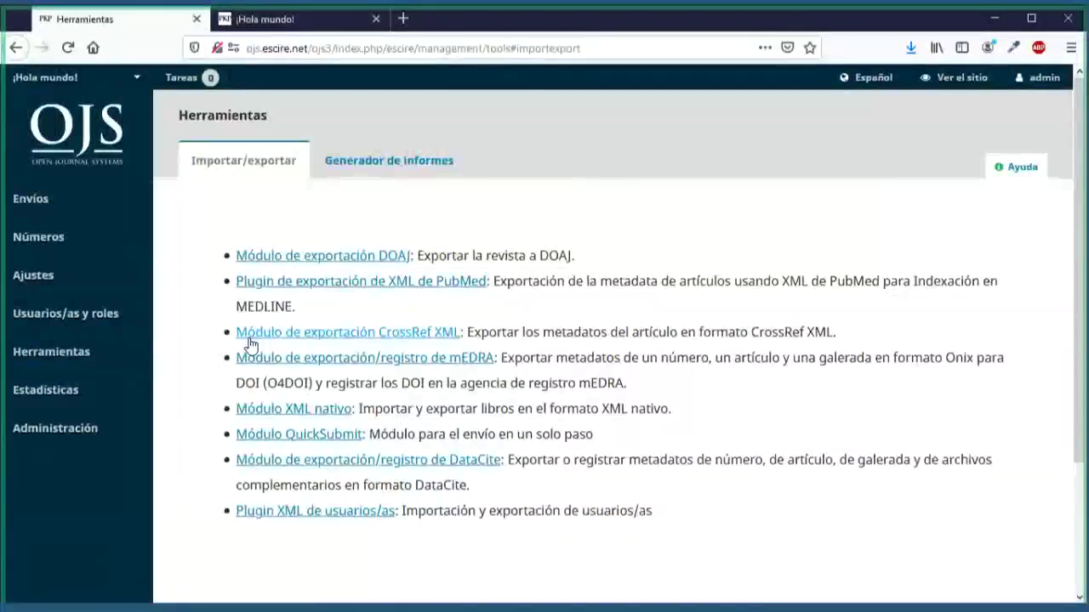
{"action": "left_click", "coordinate": [375, 339]}
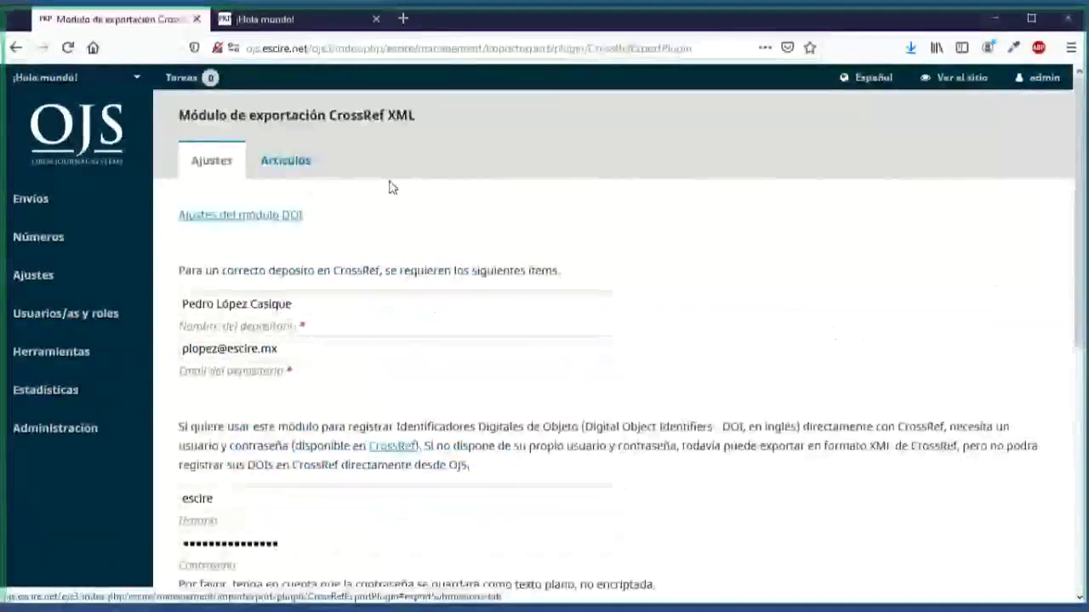
Step: Review the depositor, account and automatic-deposit options, and save the CrossRef export settings
{"action": "scroll", "coordinate": [389, 187], "scroll_direction": "down", "scroll_amount": 2}
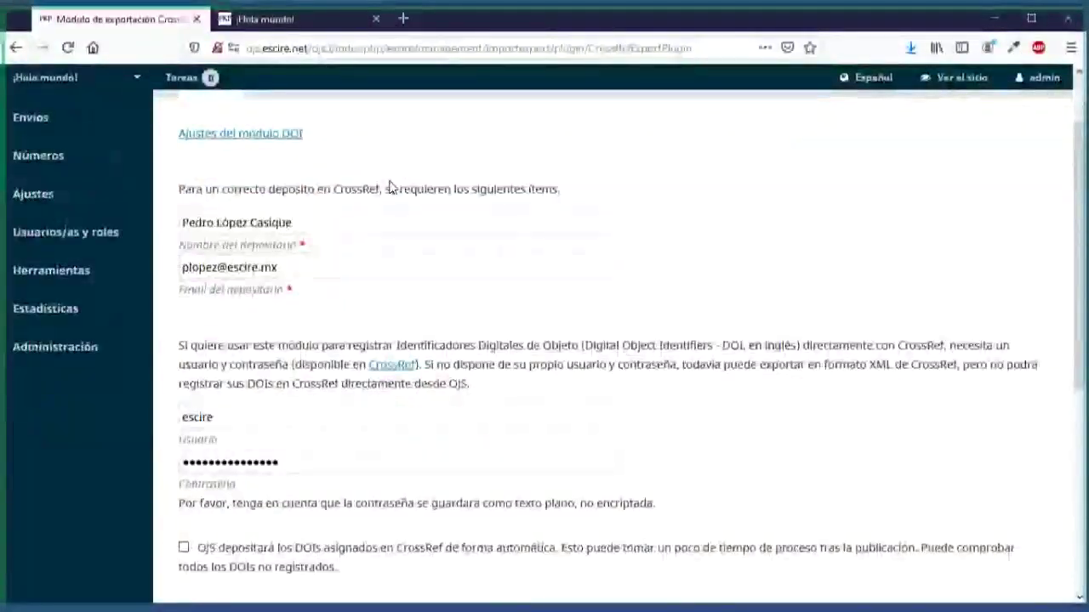
{"action": "triple_click", "coordinate": [176, 222]}
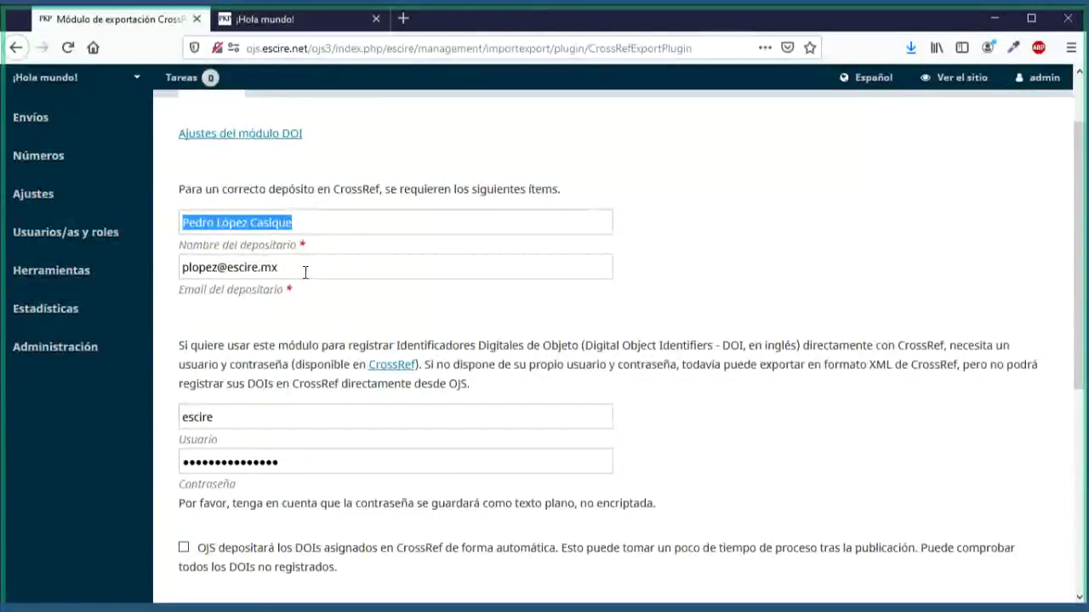
{"action": "scroll", "coordinate": [305, 281], "scroll_direction": "down", "scroll_amount": 4}
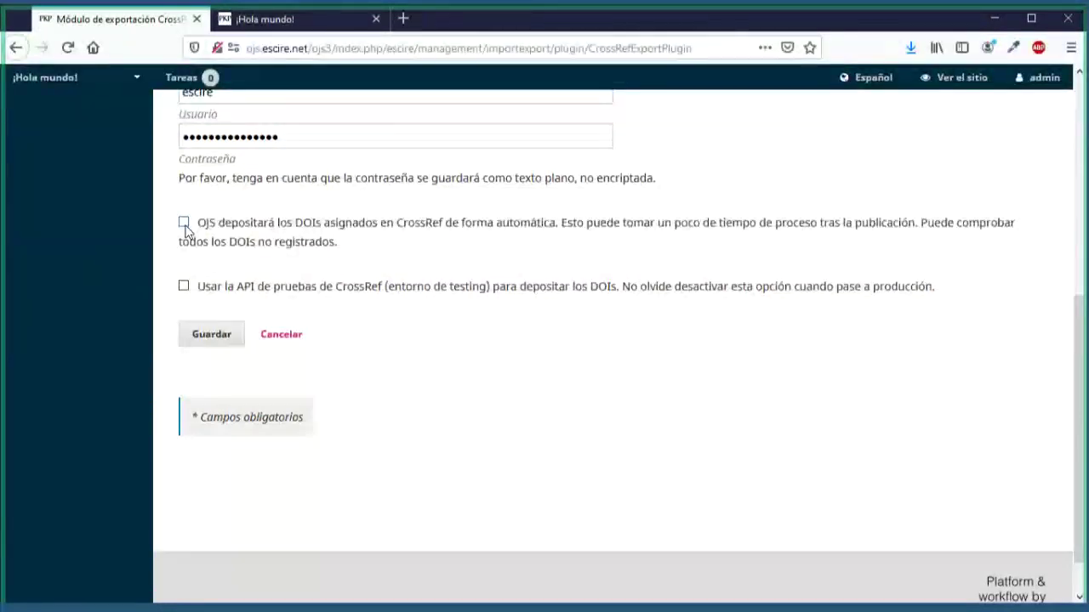
{"action": "scroll", "coordinate": [122, 364], "scroll_direction": "down", "scroll_amount": 1}
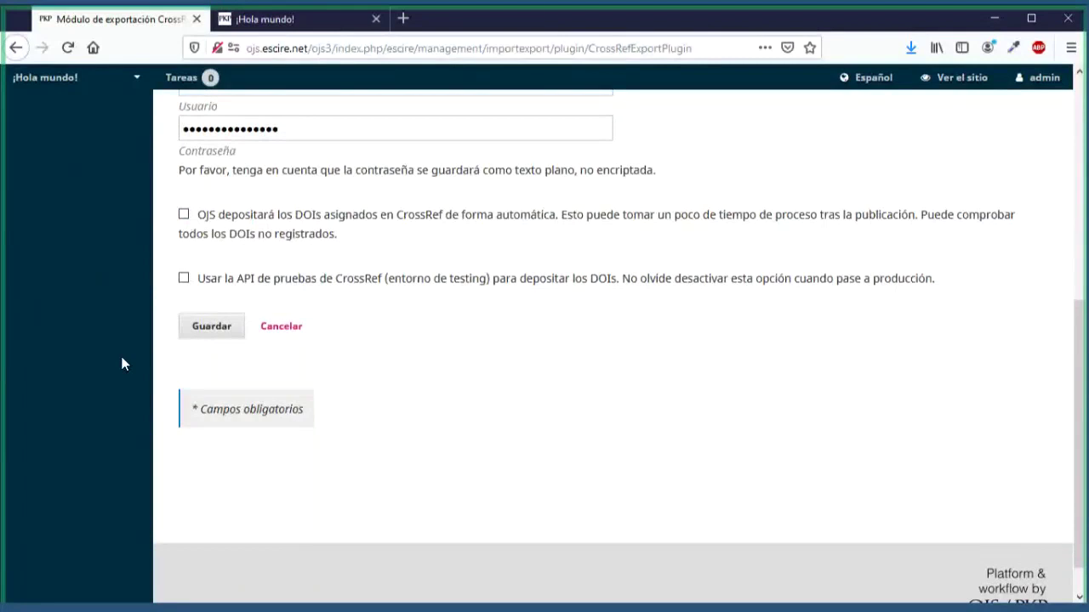
{"action": "scroll", "coordinate": [469, 352], "scroll_direction": "down", "scroll_amount": 1}
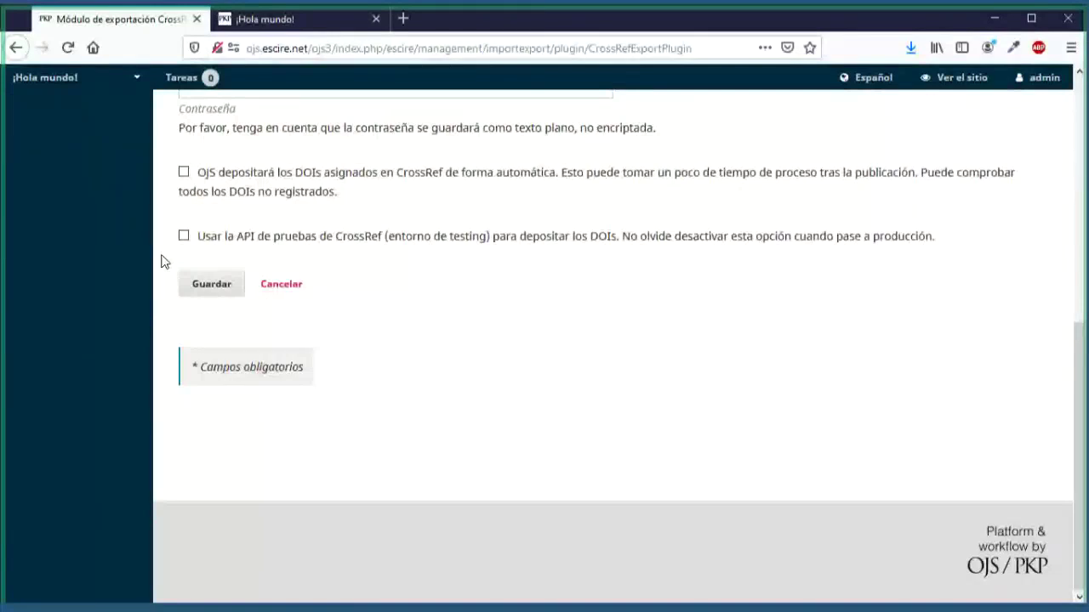
{"action": "left_click", "coordinate": [211, 284]}
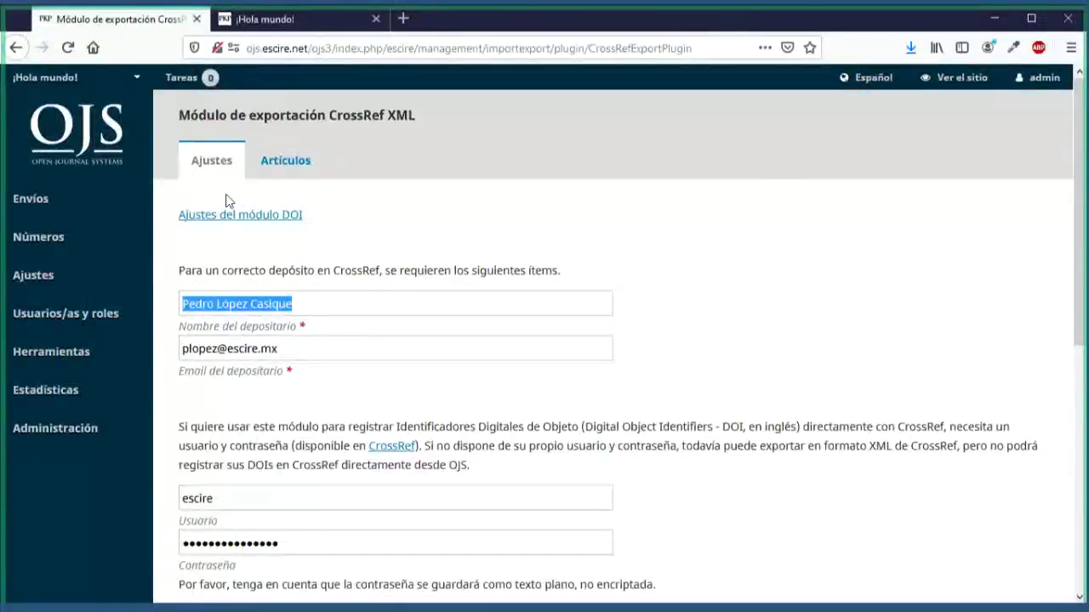
Step: Open the DOI module settings and examine the journal content types and the DOI prefix section
{"action": "left_click", "coordinate": [281, 218]}
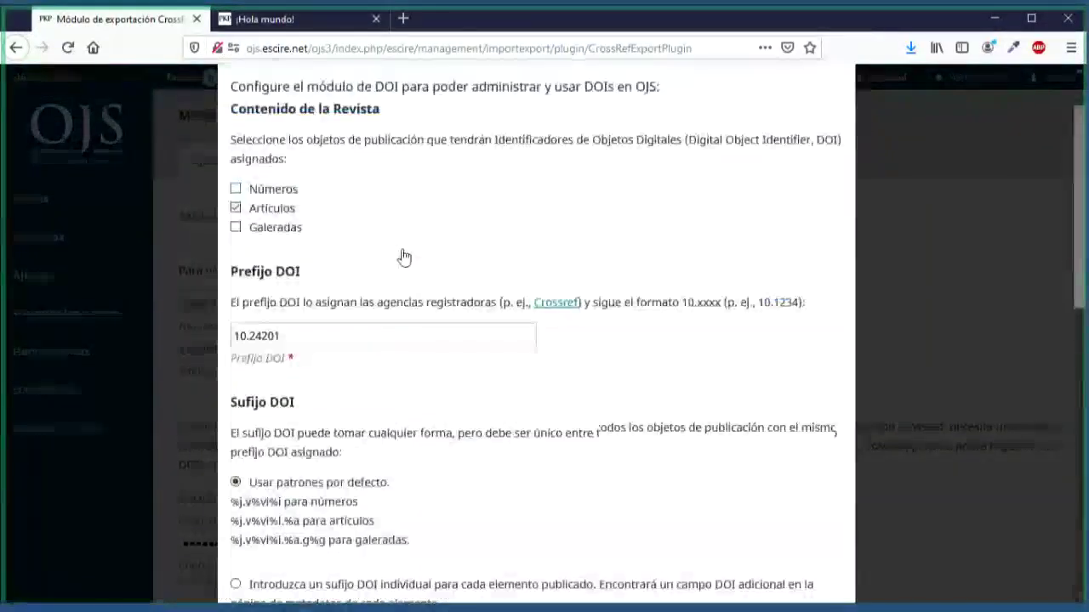
{"action": "scroll", "coordinate": [404, 256], "scroll_direction": "down", "scroll_amount": 1}
{"action": "scroll", "coordinate": [404, 256], "scroll_direction": "up", "scroll_amount": 1}
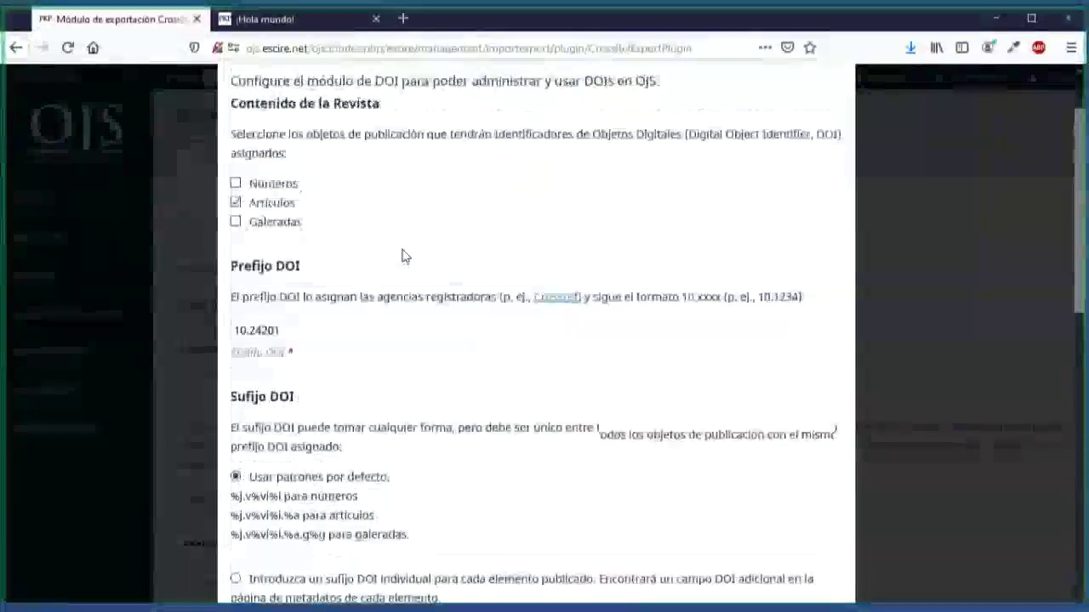
{"action": "scroll", "coordinate": [404, 255], "scroll_direction": "up", "scroll_amount": 2}
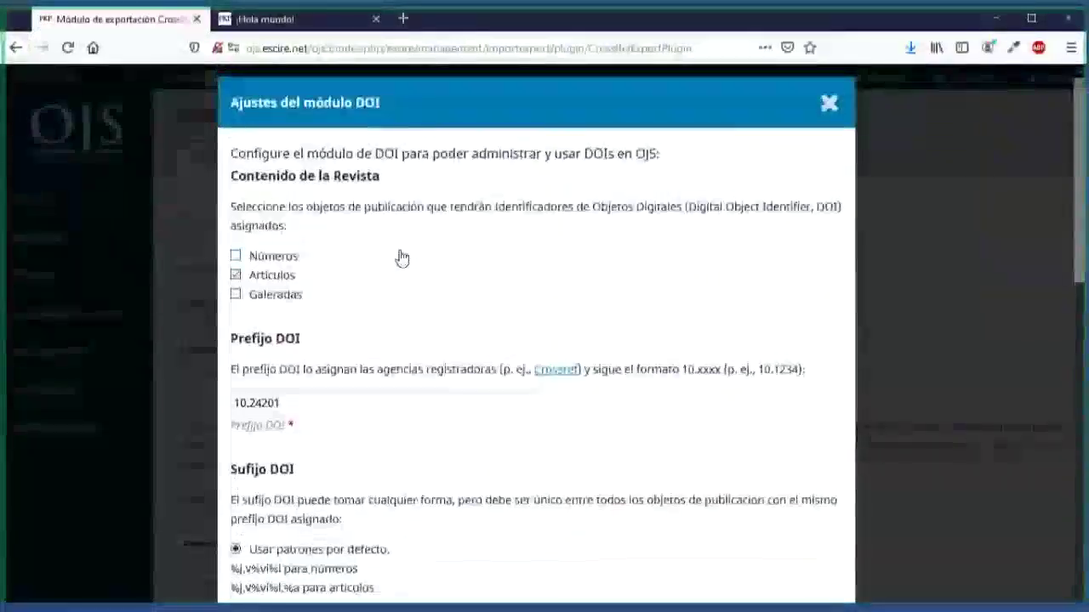
{"action": "left_click_drag", "start_coordinate": [375, 154], "coordinate": [659, 154]}
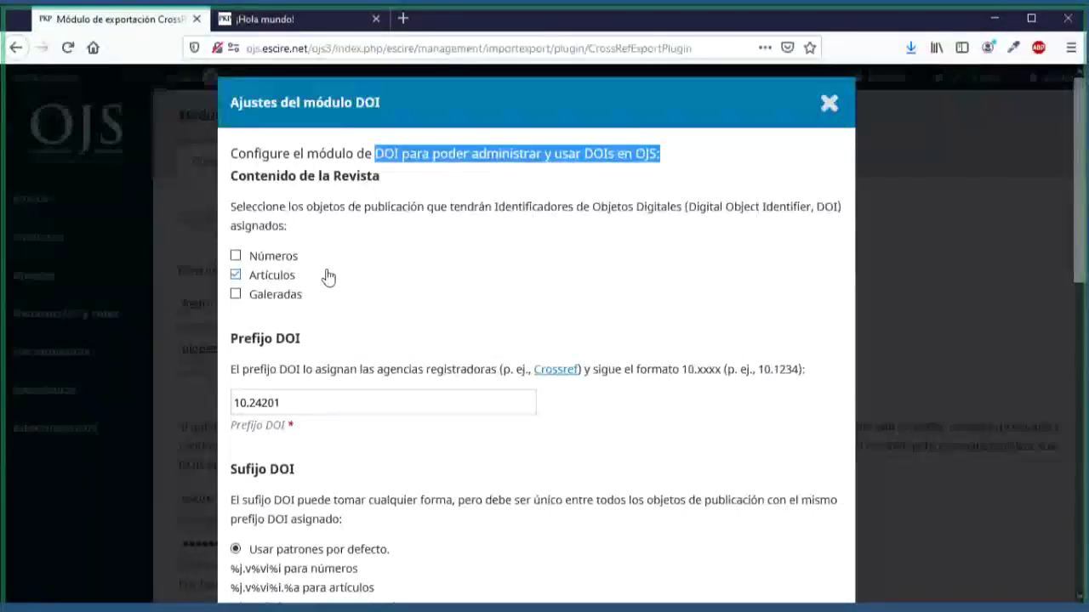
{"action": "scroll", "coordinate": [328, 278], "scroll_direction": "down", "scroll_amount": 3}
{"action": "left_click_drag", "start_coordinate": [239, 233], "coordinate": [302, 265]}
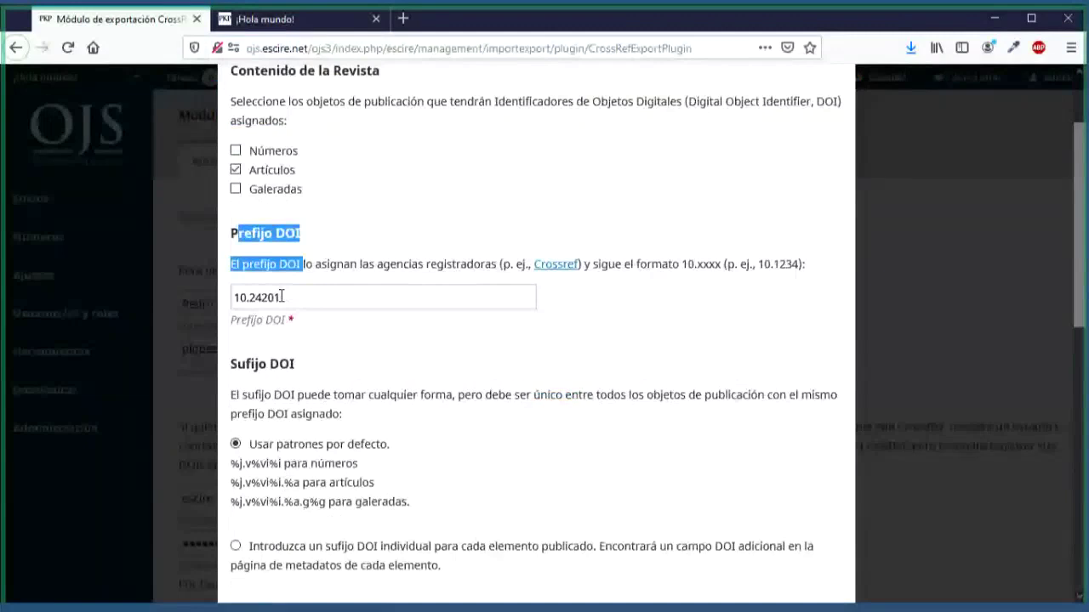
Step: Examine the DOI suffix options, focusing on the parts of the default article pattern %j.v%vi%i.%a
{"action": "scroll", "coordinate": [401, 330], "scroll_direction": "down", "scroll_amount": 3}
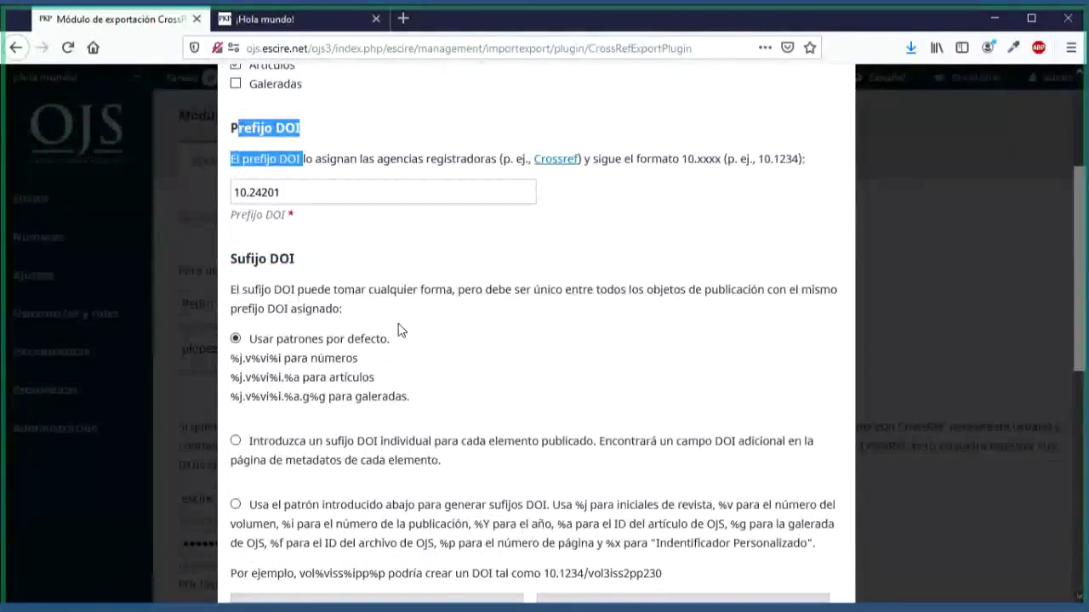
{"action": "scroll", "coordinate": [401, 330], "scroll_direction": "down", "scroll_amount": 1}
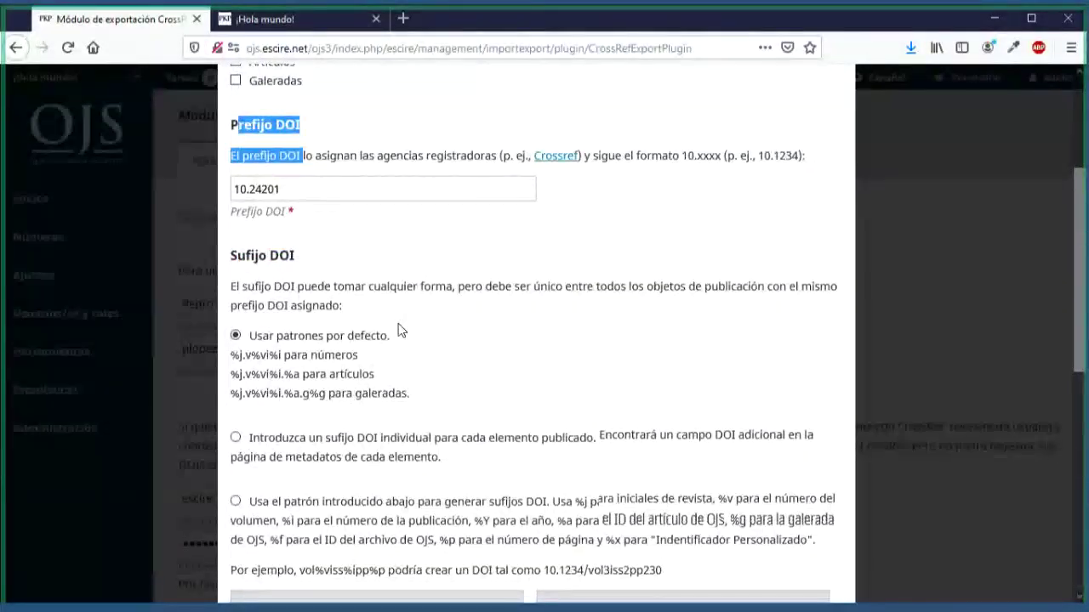
{"action": "scroll", "coordinate": [401, 330], "scroll_direction": "down", "scroll_amount": 2}
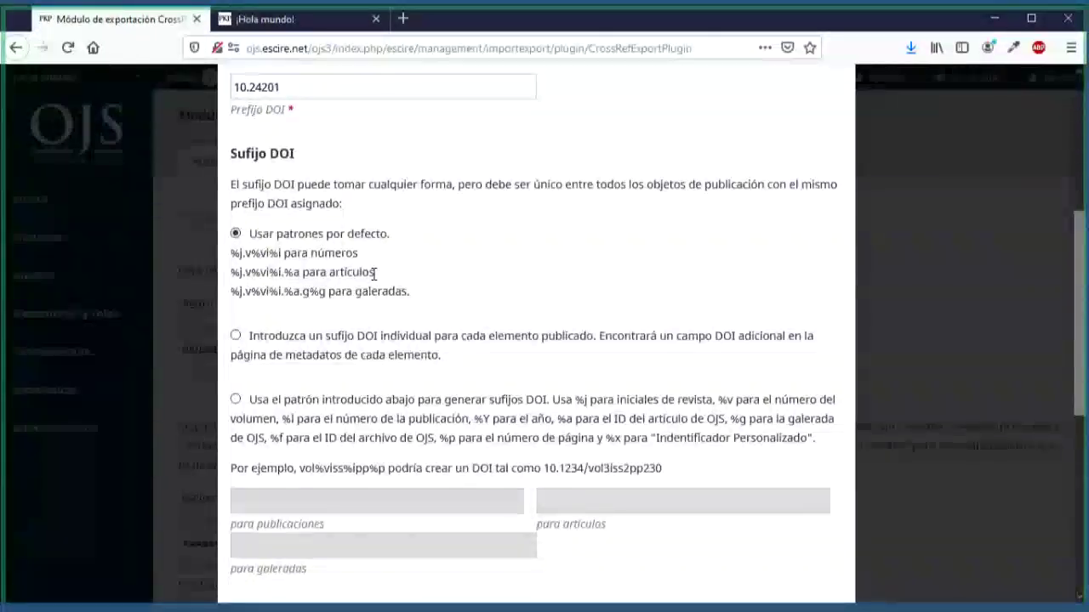
{"action": "scroll", "coordinate": [469, 360], "scroll_direction": "up", "scroll_amount": 3}
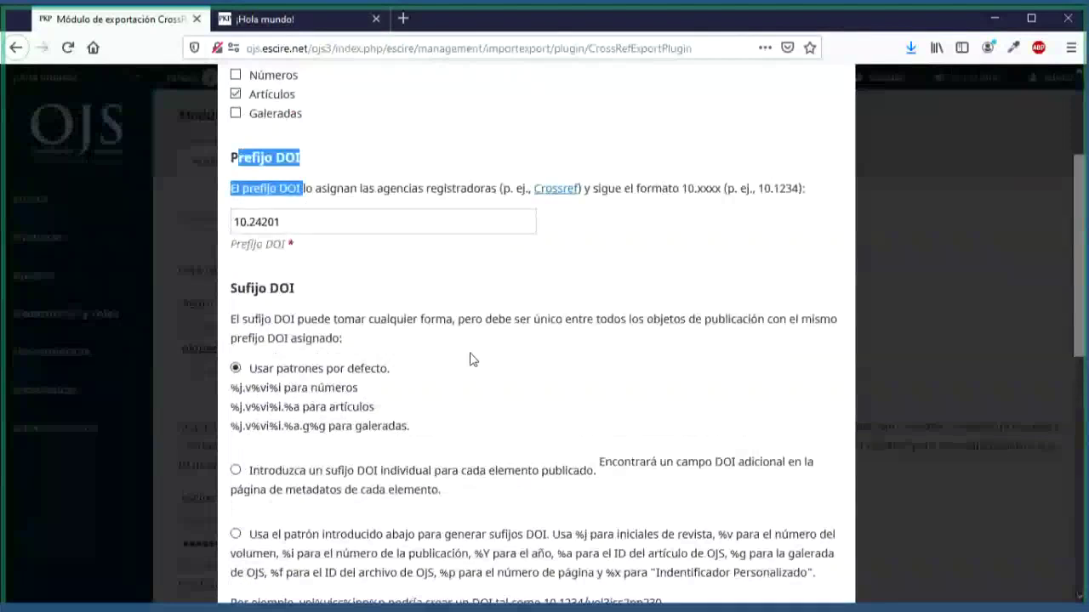
{"action": "scroll", "coordinate": [473, 360], "scroll_direction": "down", "scroll_amount": 3}
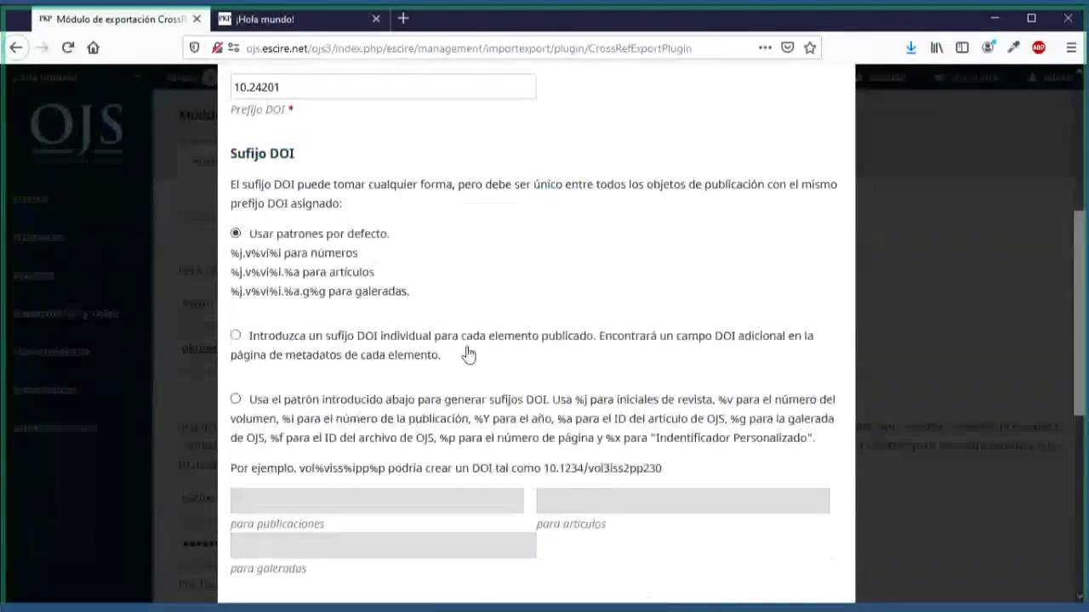
{"action": "scroll", "coordinate": [469, 355], "scroll_direction": "down", "scroll_amount": 1}
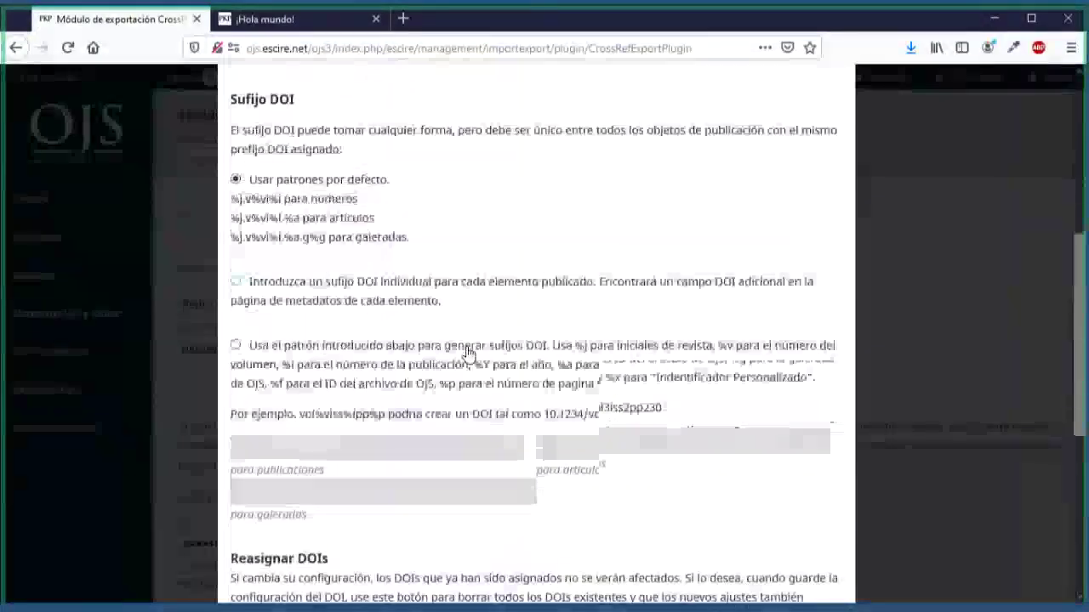
{"action": "scroll", "coordinate": [469, 354], "scroll_direction": "up", "scroll_amount": 1}
{"action": "left_click_drag", "start_coordinate": [373, 272], "coordinate": [240, 275]}
{"action": "left_click", "coordinate": [237, 274]}
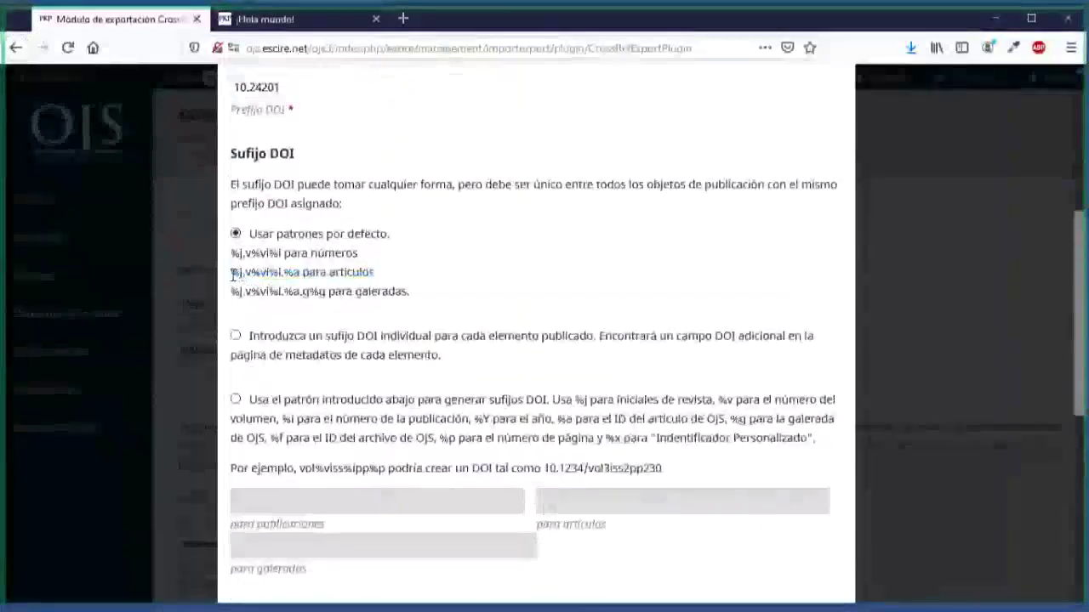
{"action": "left_click_drag", "start_coordinate": [232, 273], "coordinate": [267, 272]}
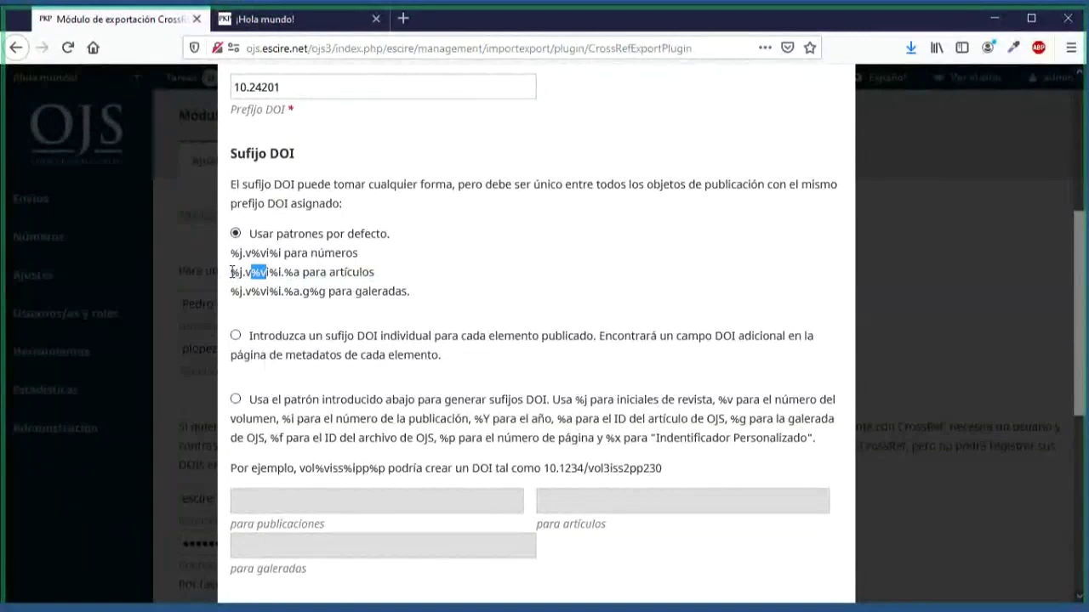
{"action": "mouse_move", "coordinate": [233, 272]}
{"action": "left_mouse_down"}
{"action": "mouse_move", "coordinate": [254, 272]}
{"action": "mouse_move", "coordinate": [242, 274]}
{"action": "left_mouse_up"}
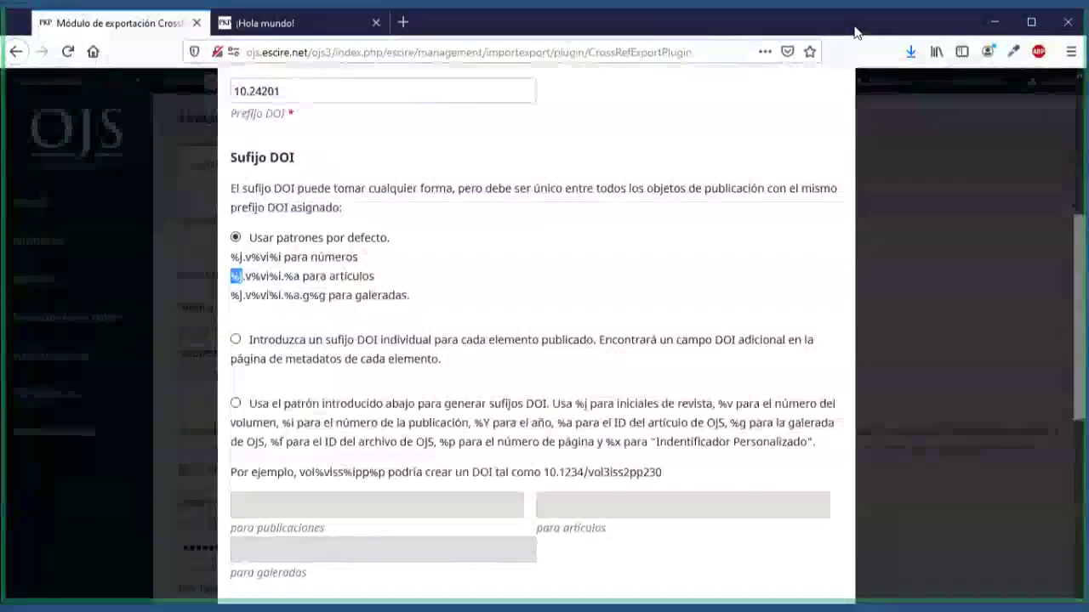
Step: Open estudiossociologicos.colmex.mx in a new browser tab and look through its latest published texts
{"action": "left_click", "coordinate": [403, 28]}
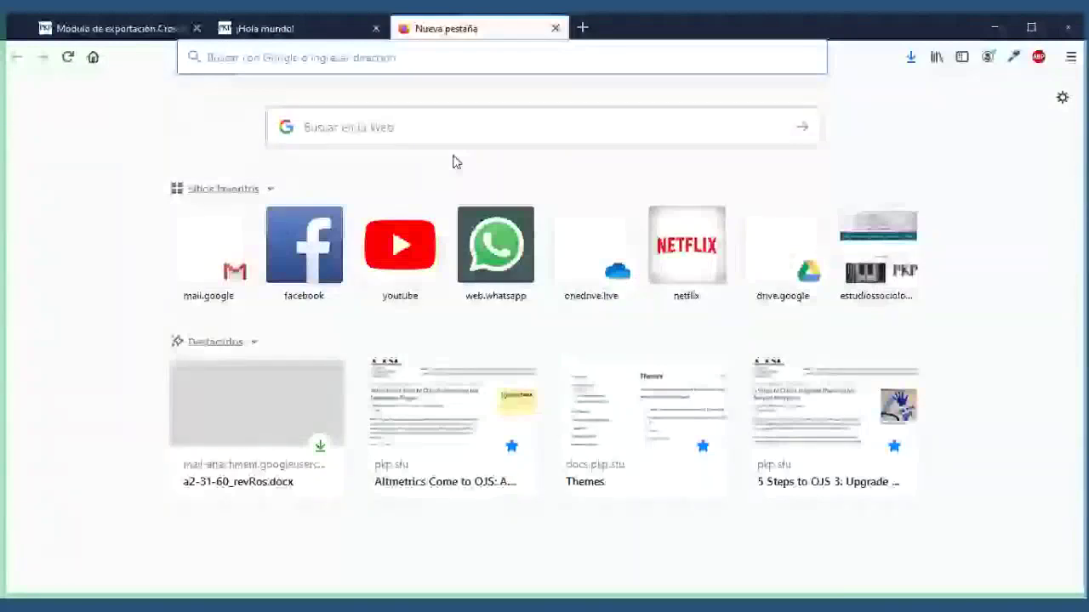
{"action": "type", "text": "estudiossociologicos.colmex.mx/"}
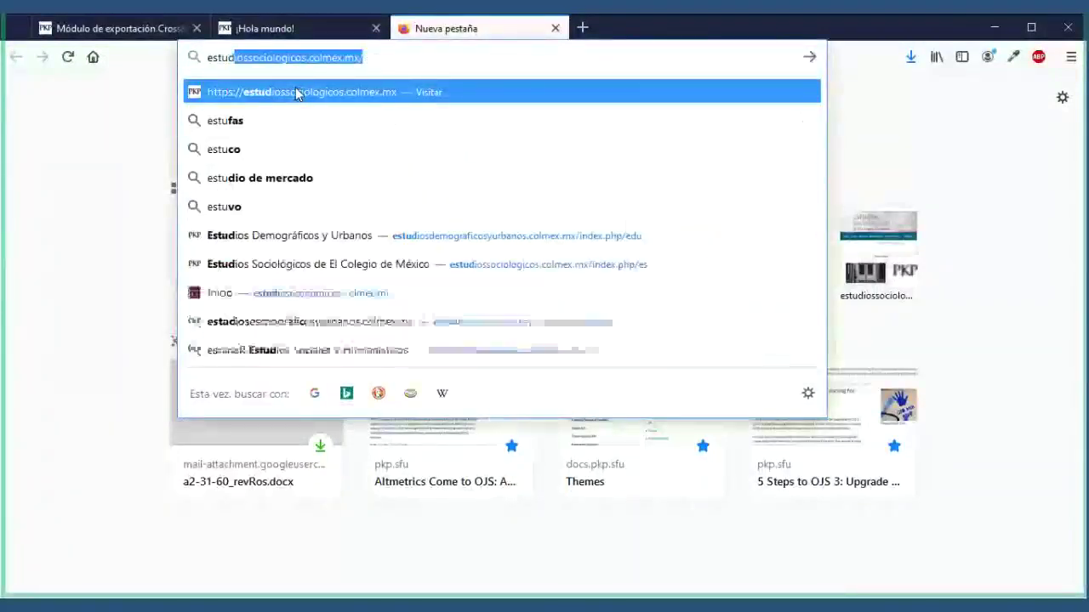
{"action": "left_click", "coordinate": [296, 92]}
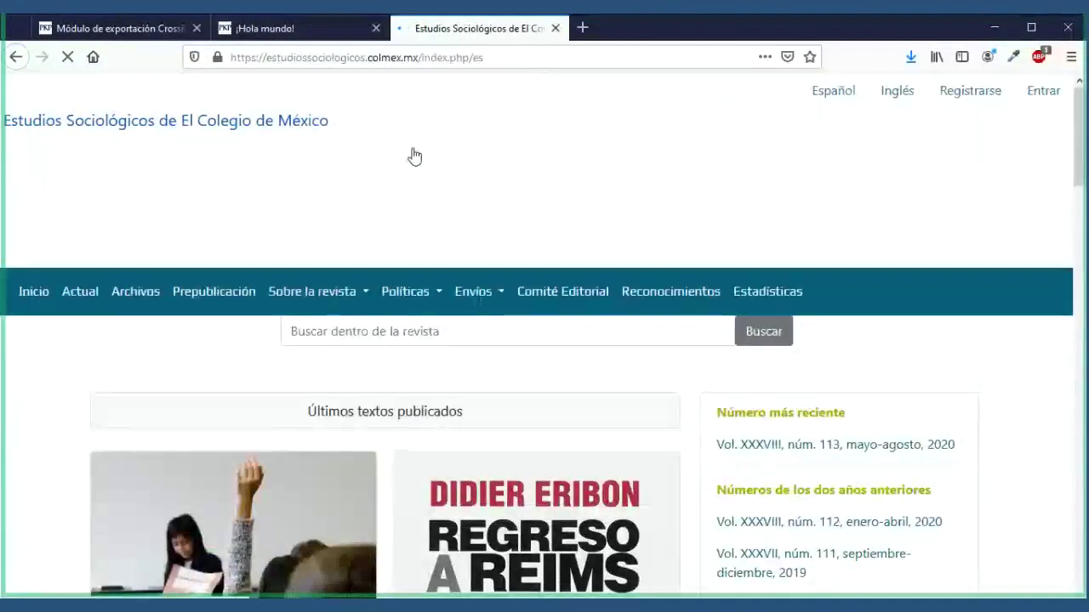
{"action": "scroll", "coordinate": [414, 156], "scroll_direction": "down", "scroll_amount": 5}
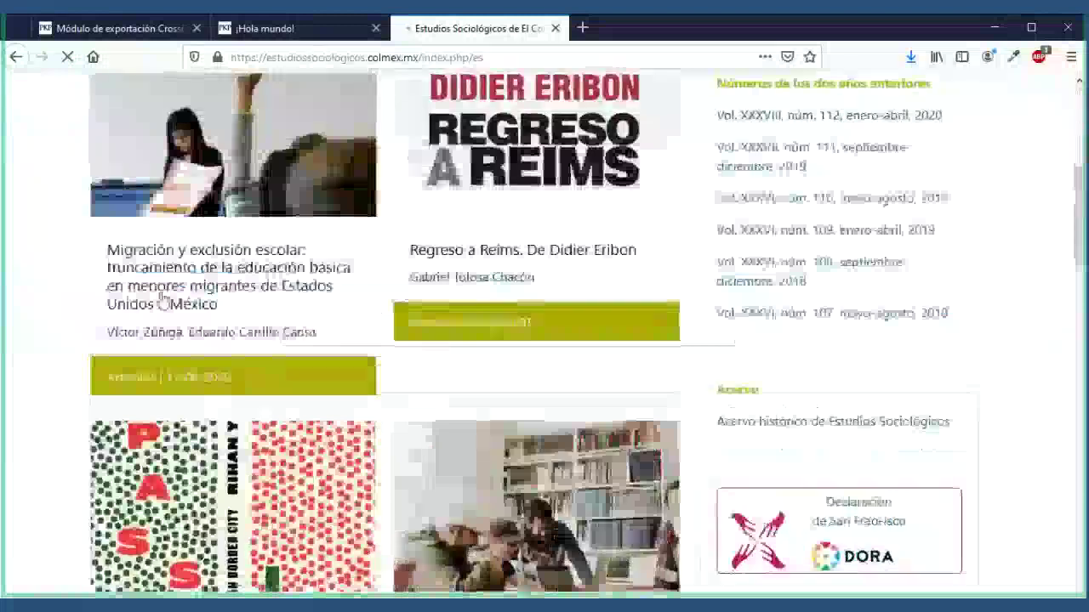
{"action": "scroll", "coordinate": [275, 413], "scroll_direction": "down", "scroll_amount": 5}
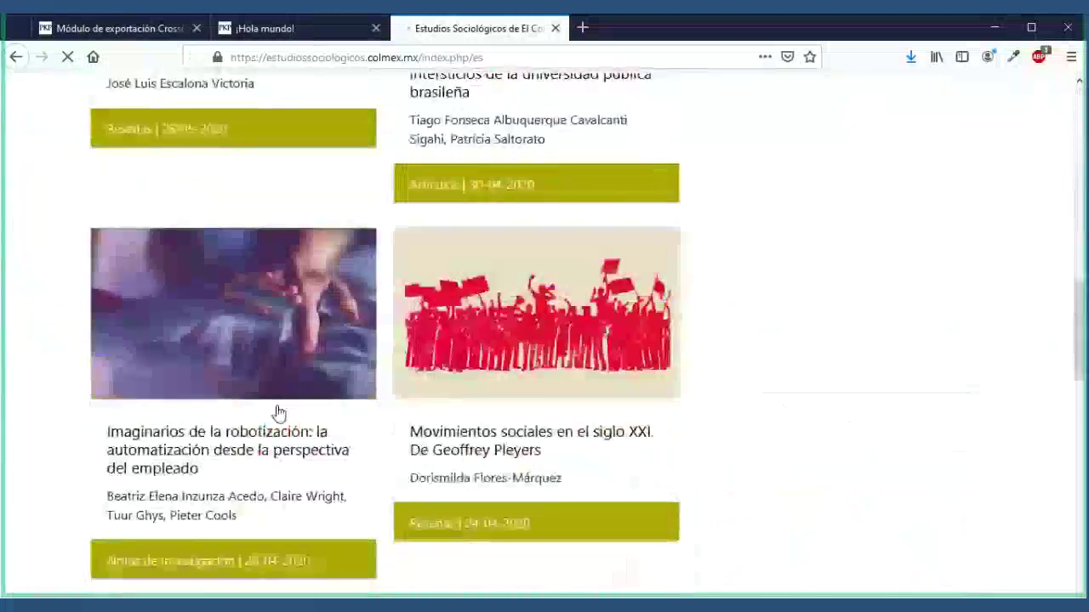